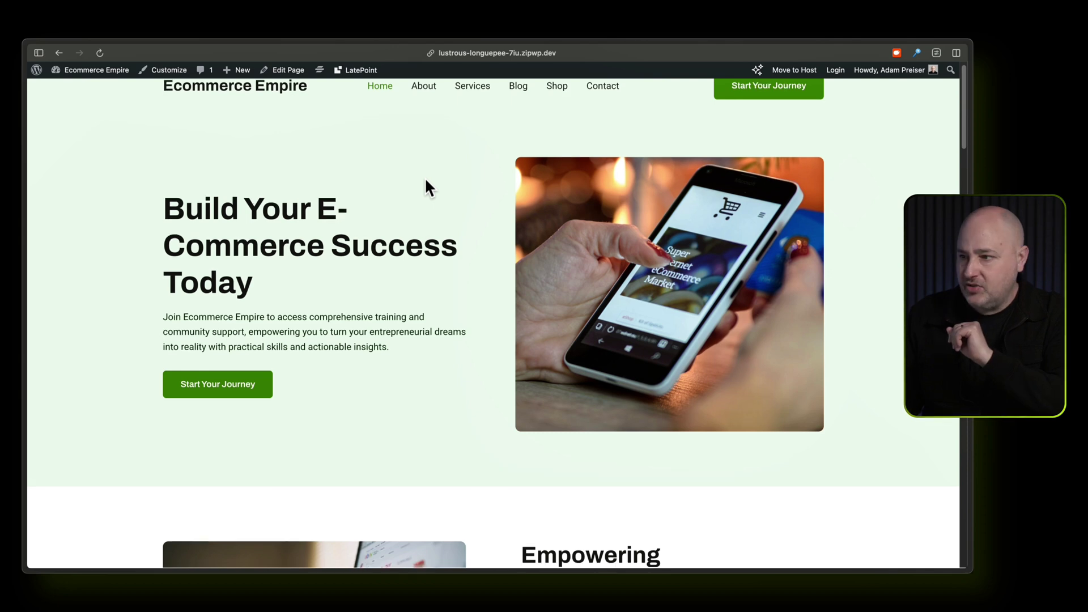
Scroll the homepage down to the row of five vertical video players.
scroll(428, 187, "down", 3)
scroll(427, 187, "down", 3)
scroll(427, 187, "down", 5)
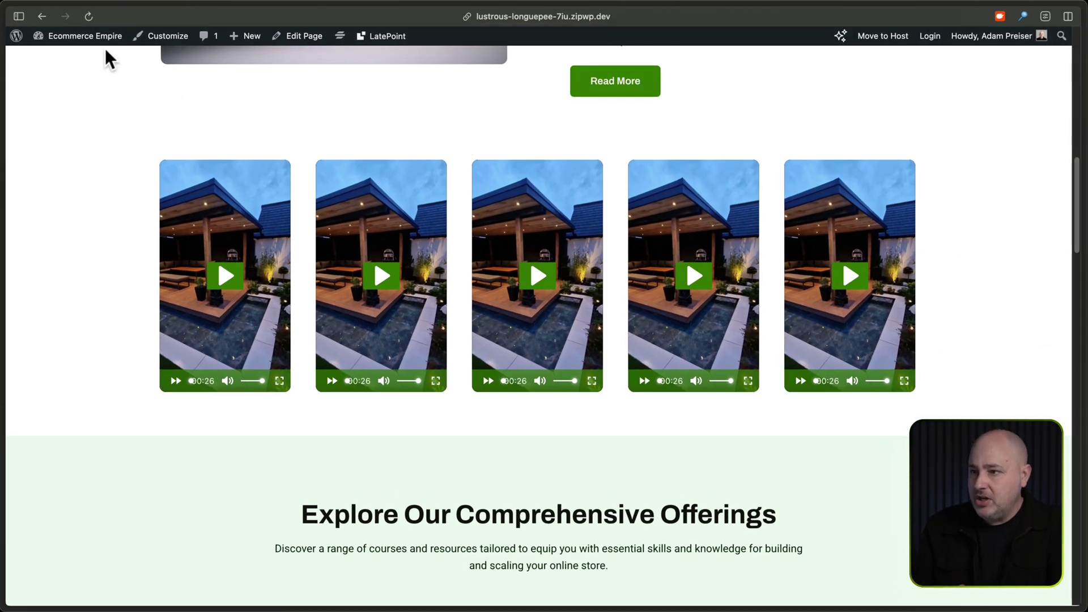
Open the 'YouTube Short' video from the Presto Player Media Hub for editing.
mouse_move(83, 36)
left_click(100, 63)
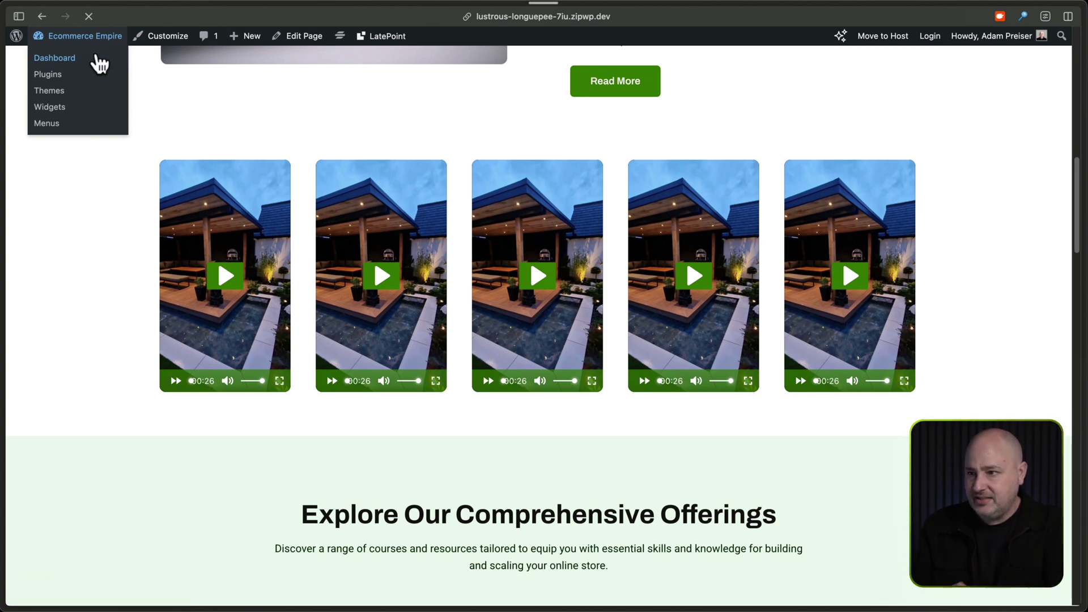
mouse_move(55, 371)
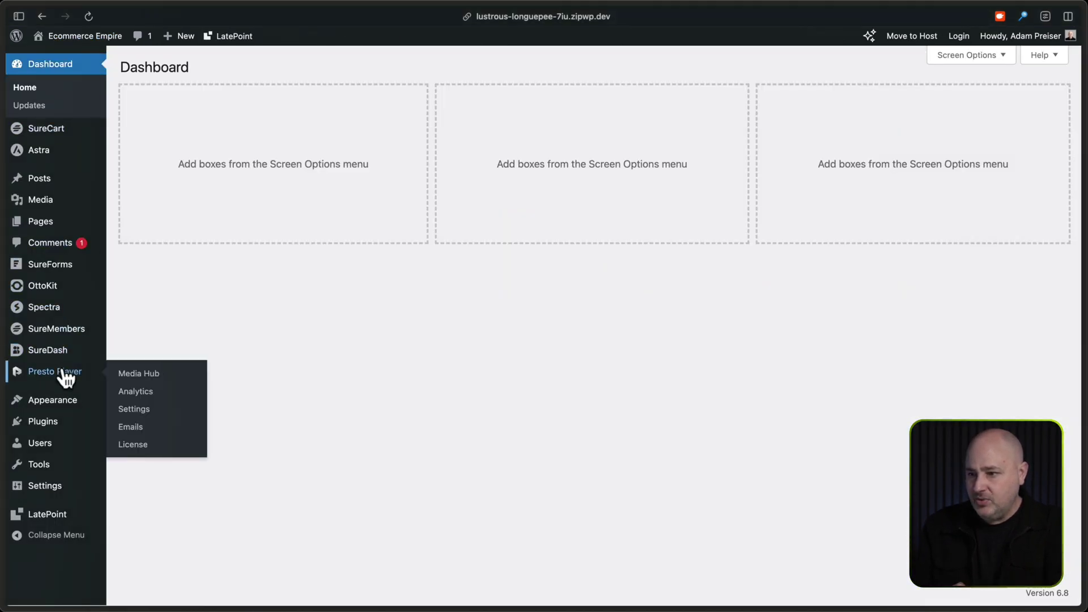
left_click(131, 375)
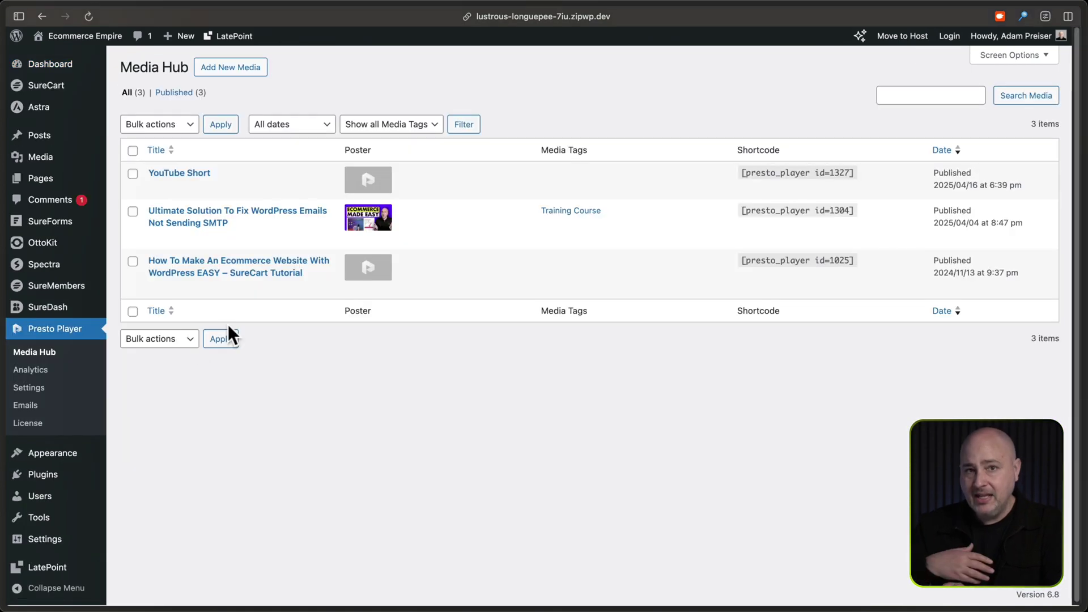
left_click(194, 175)
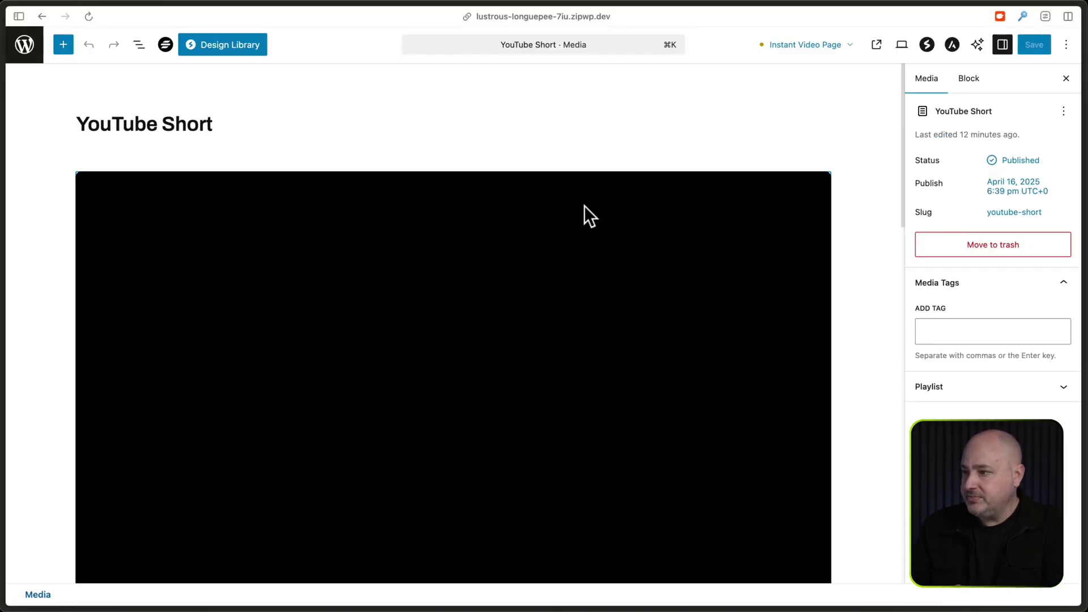
Set the YouTube Short video block's Aspect Ratio to Tall - 9:16.
left_click(586, 205)
scroll(1009, 243, "down", 5)
scroll(1023, 240, "down", 3)
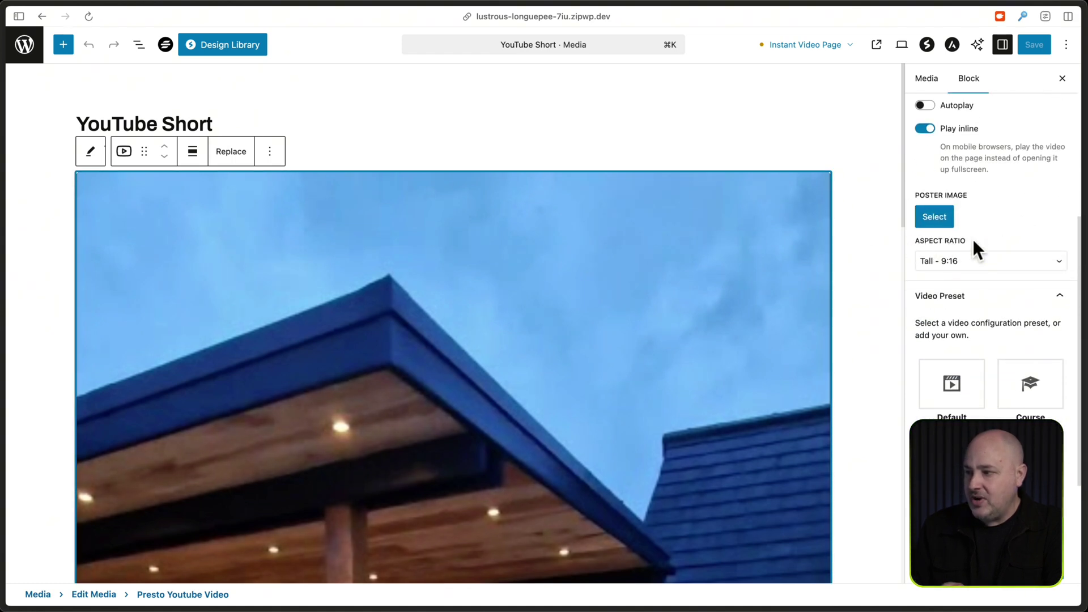
scroll(978, 233, "down", 2)
scroll(980, 245, "down", 3)
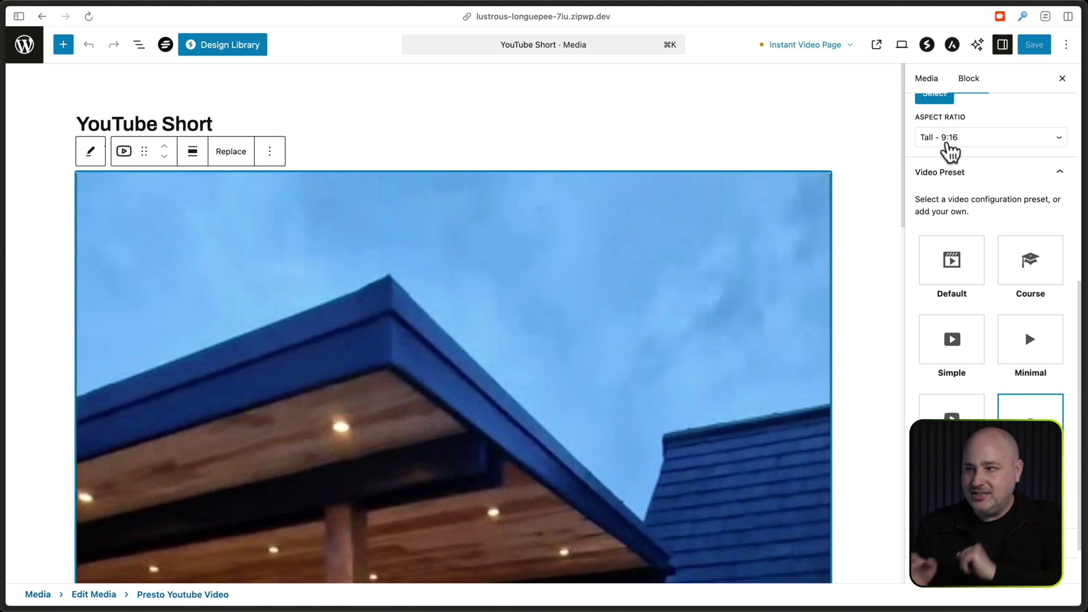
left_click(950, 148)
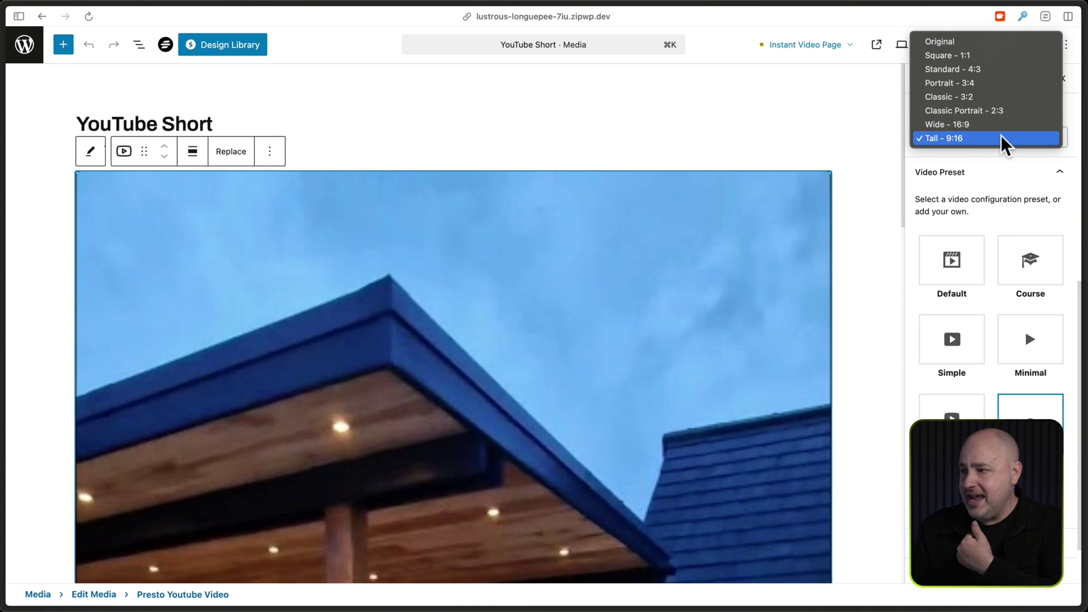
left_click(996, 172)
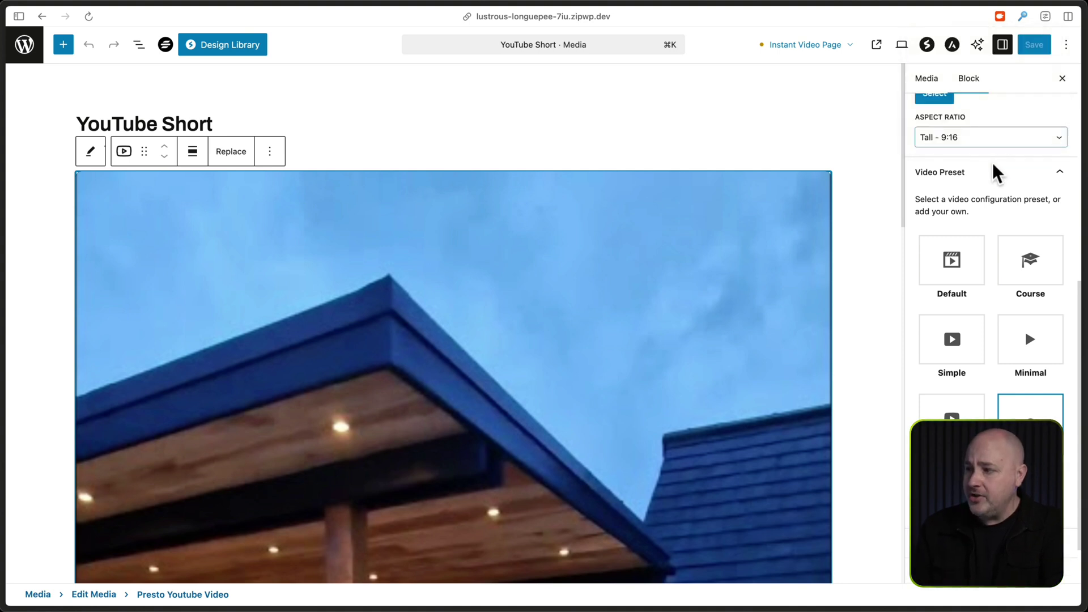
scroll(994, 174, "up", 2)
scroll(996, 174, "up", 5)
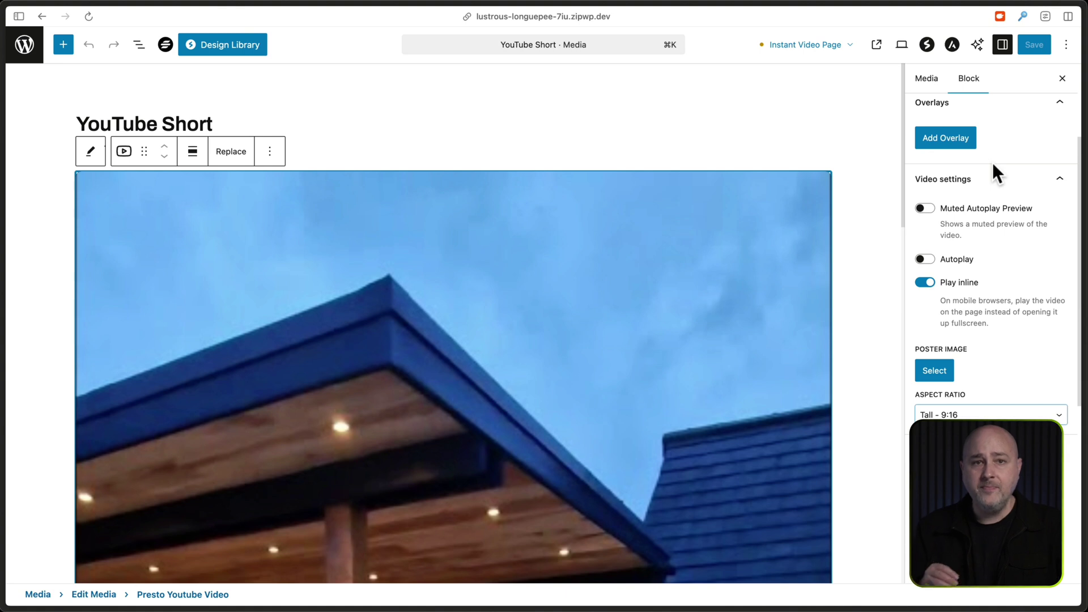